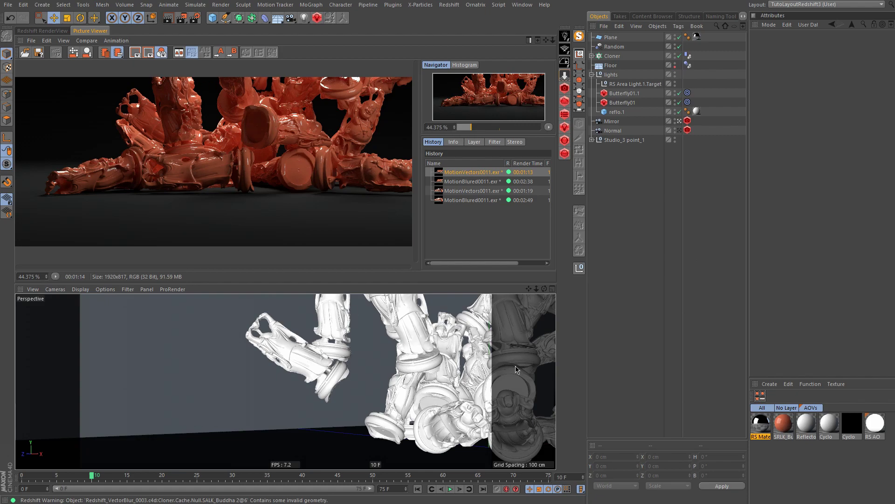
# Leave the Normal camera and hide the Plane, then compare the MotionBlured and MotionVectors renders
pyautogui.click(680, 131)
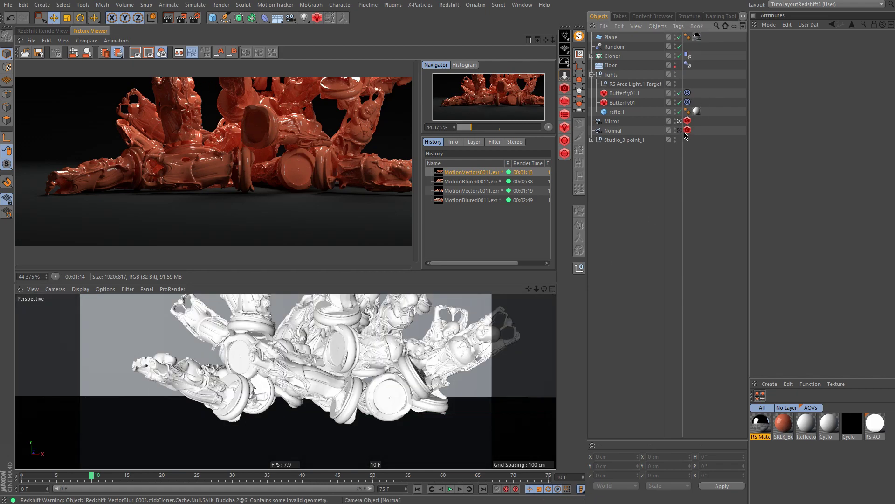
pyautogui.click(676, 38)
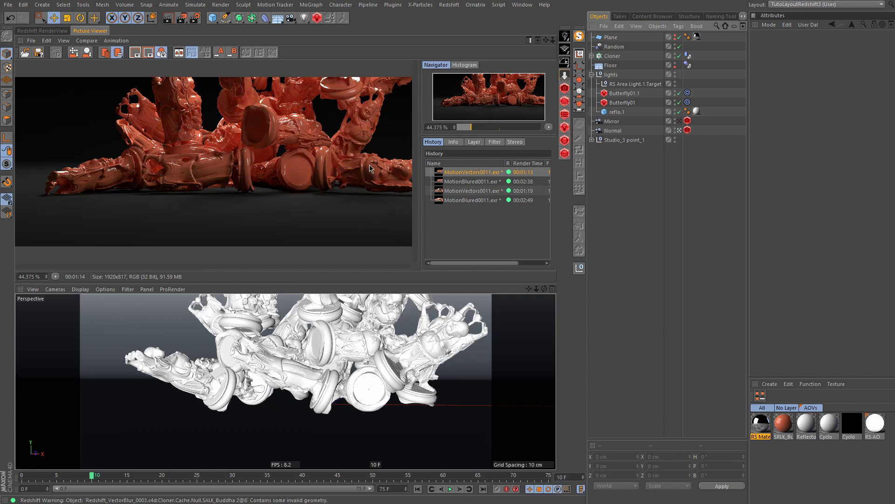
pyautogui.click(462, 182)
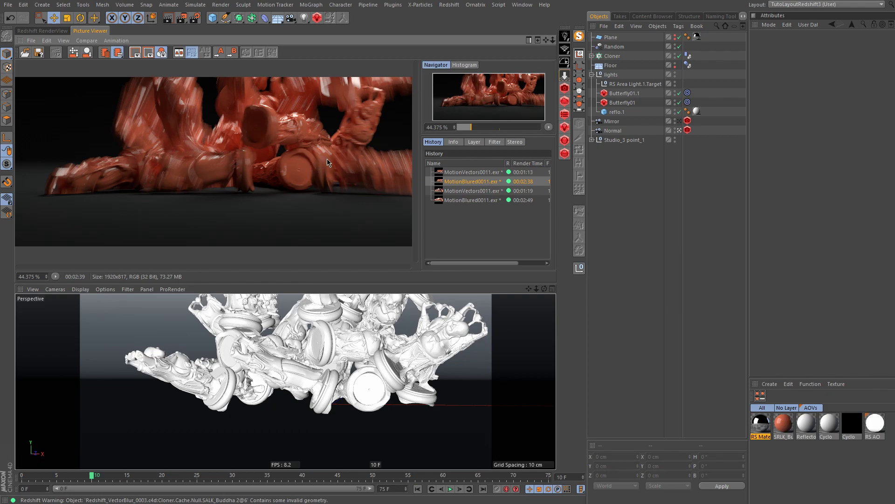
pyautogui.click(457, 174)
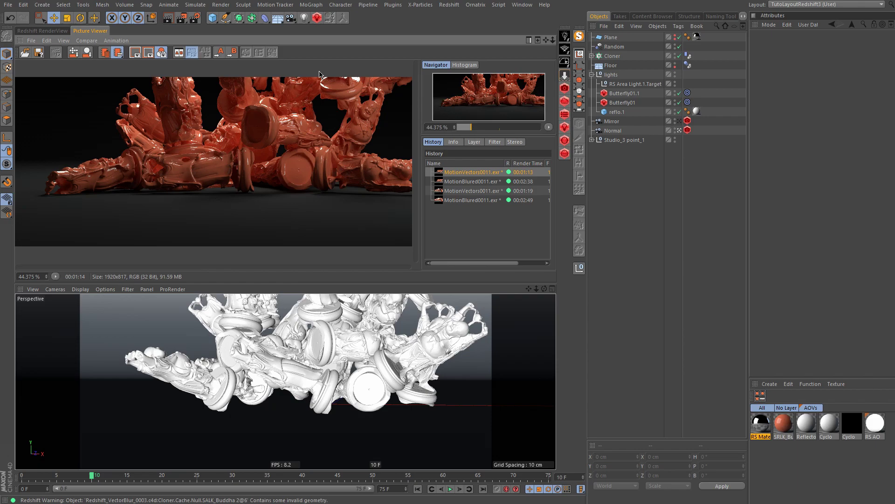
pyautogui.click(449, 5)
pyautogui.moveTo(456, 19)
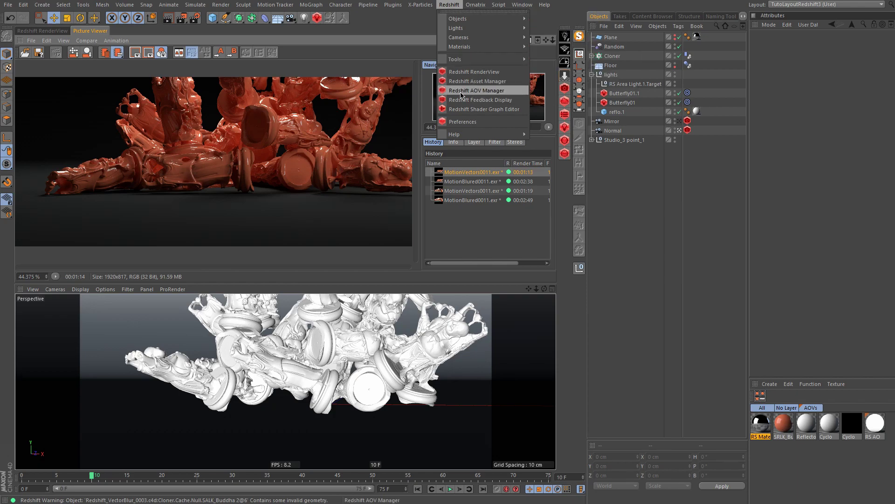
pyautogui.click(480, 90)
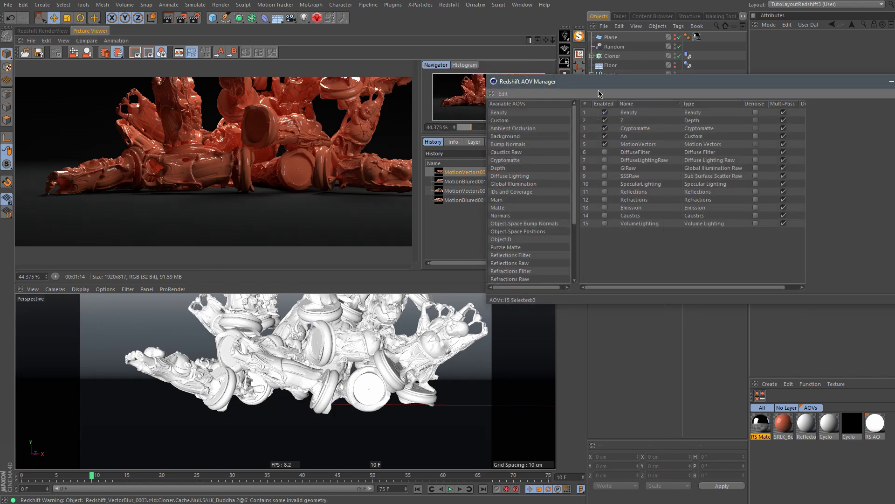
pyautogui.click(500, 156)
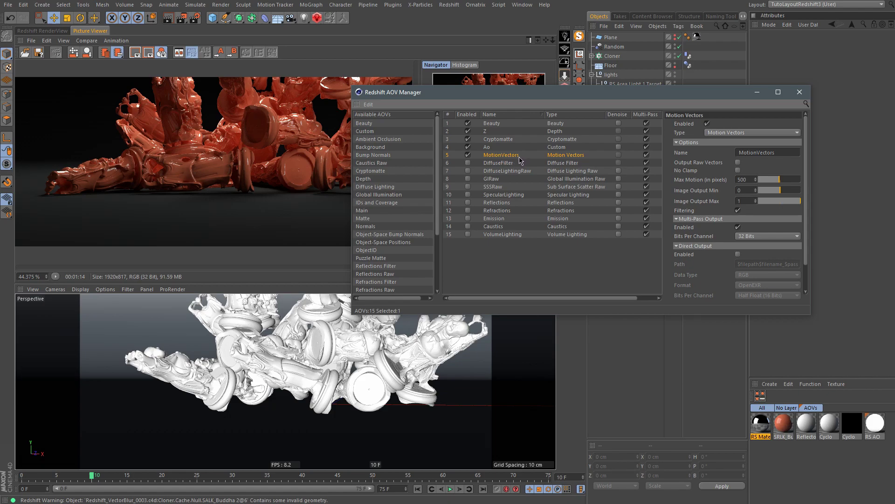
pyautogui.moveTo(533, 95); pyautogui.dragTo(450, 89)
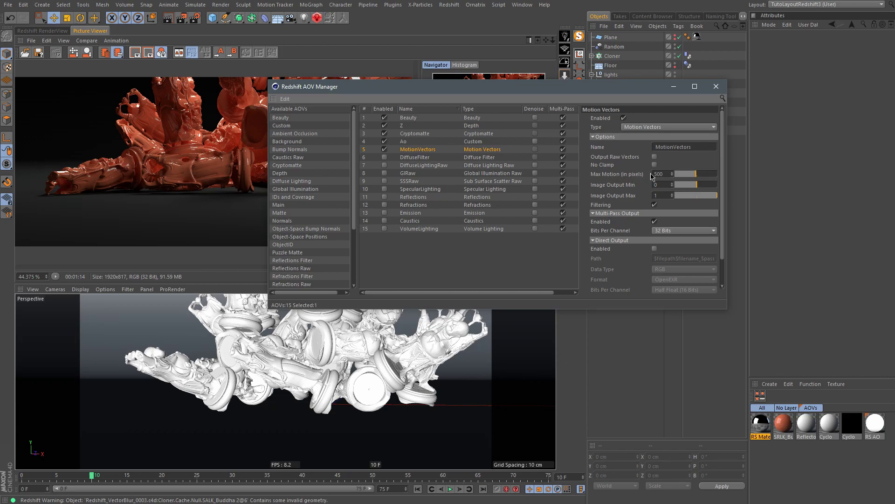
pyautogui.doubleClick(662, 173)
pyautogui.moveTo(611, 90); pyautogui.dragTo(638, 108)
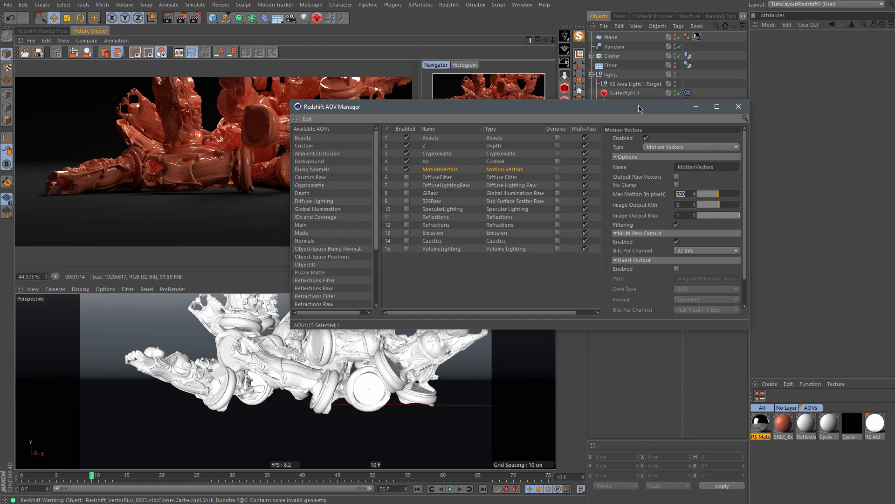
# Show the second MotionVectors render, look through the Mirror camera, then view the 2:49 MotionBlured render
pyautogui.click(739, 107)
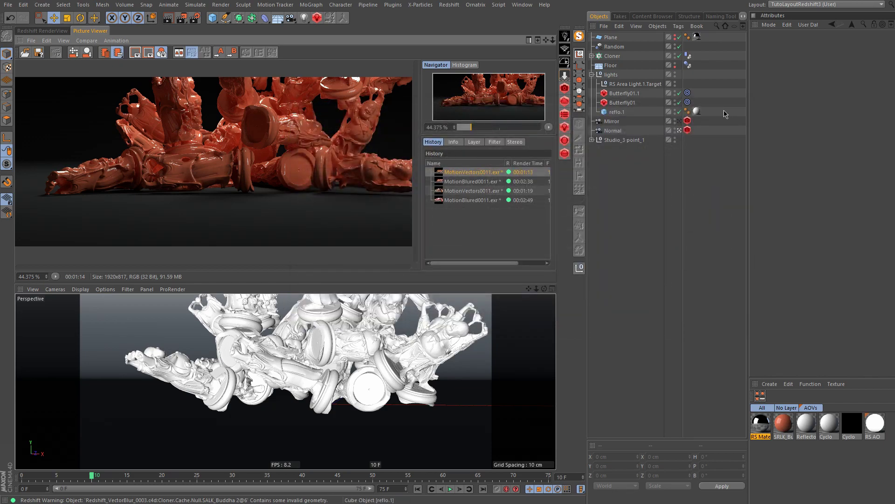
pyautogui.click(481, 191)
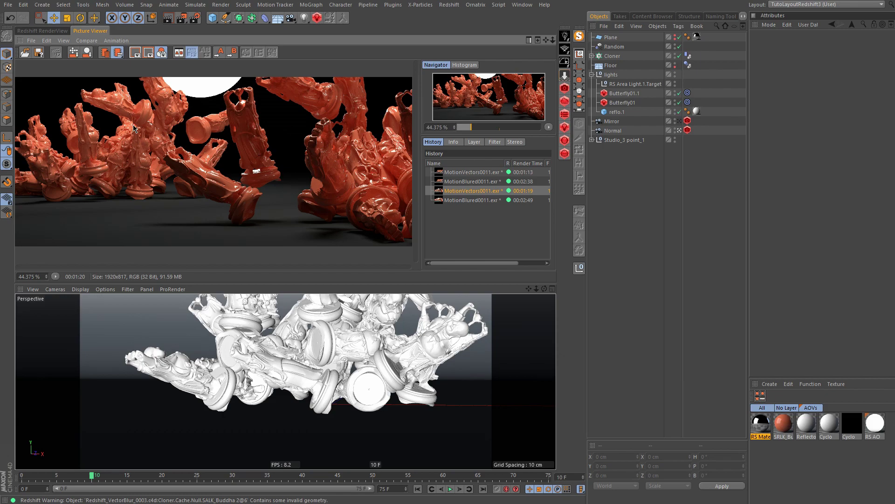
pyautogui.click(679, 120)
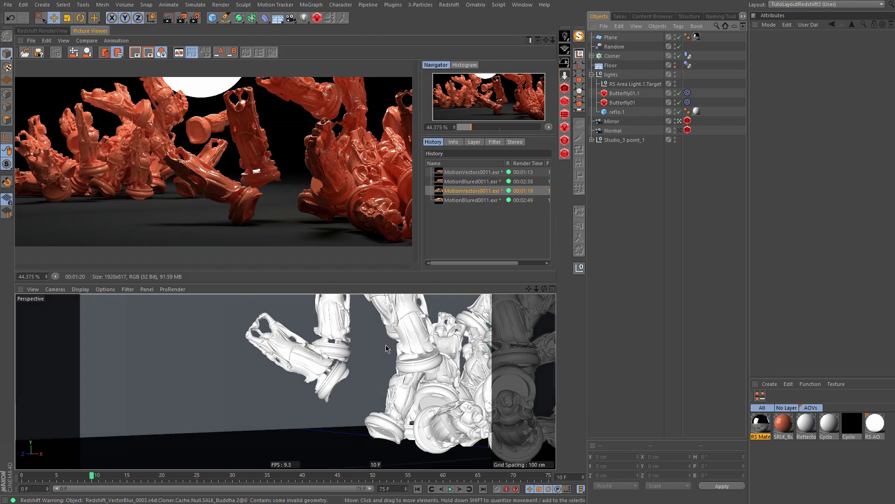
pyautogui.middleClick(394, 349)
pyautogui.middleClick(424, 332)
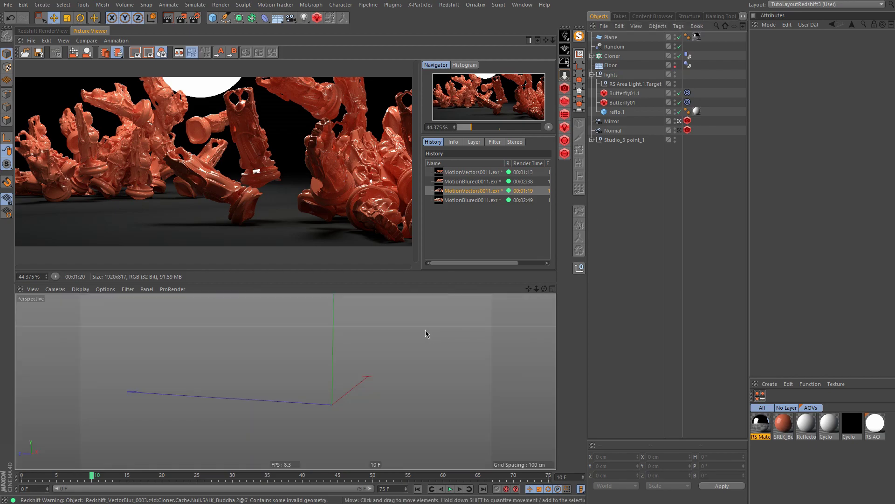
pyautogui.hotkey('ctrl', 'Tab')
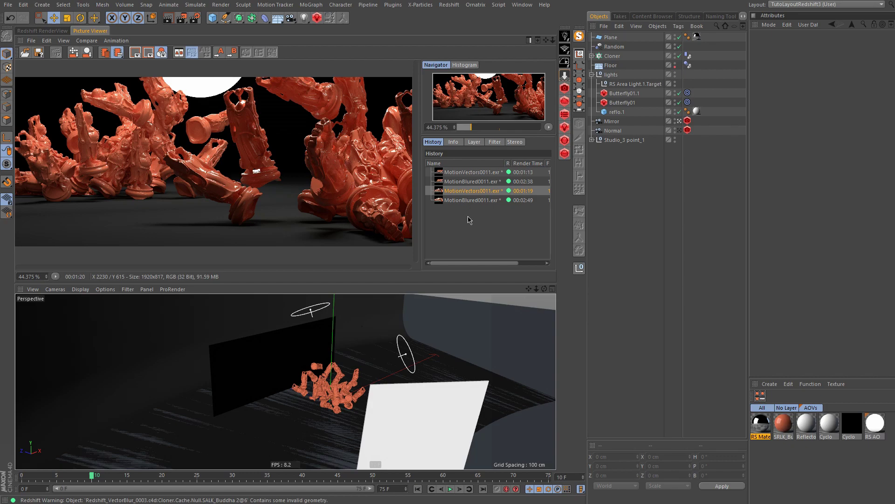
pyautogui.click(472, 200)
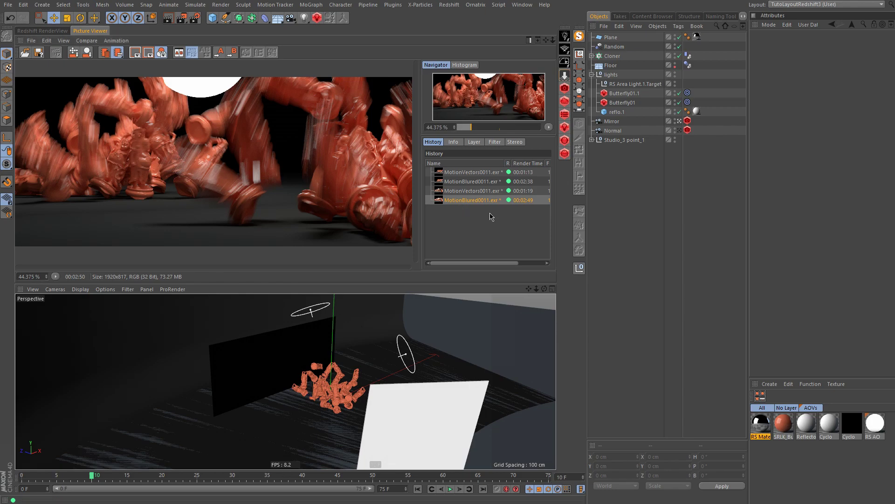
# Compare the sharp and blurred History renders, ending on the first sharp MotionVectors0011.exr
pyautogui.click(471, 173)
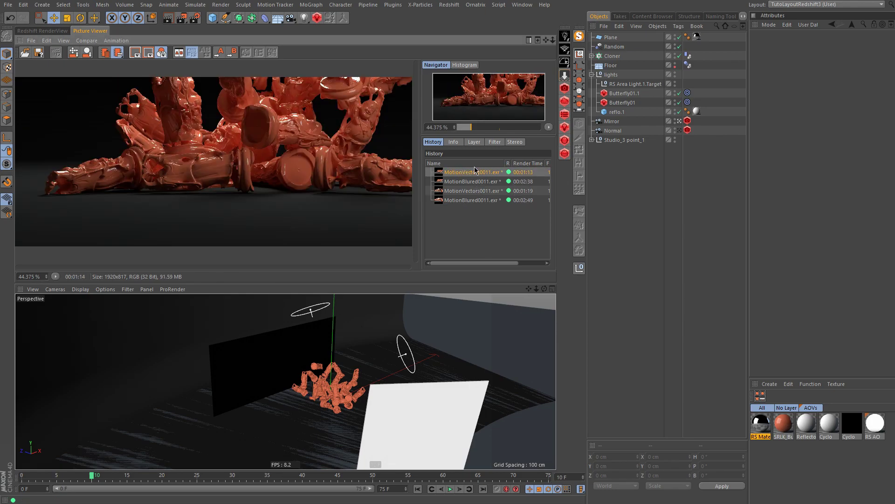
pyautogui.click(537, 183)
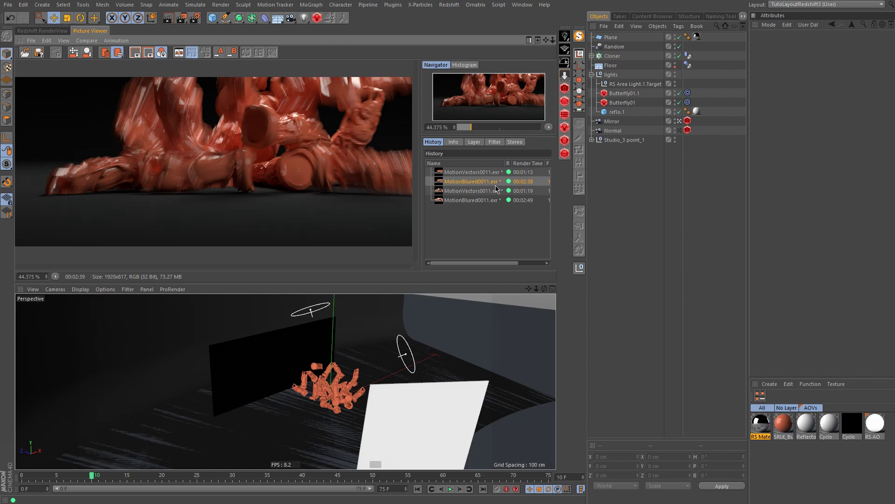
pyautogui.click(477, 199)
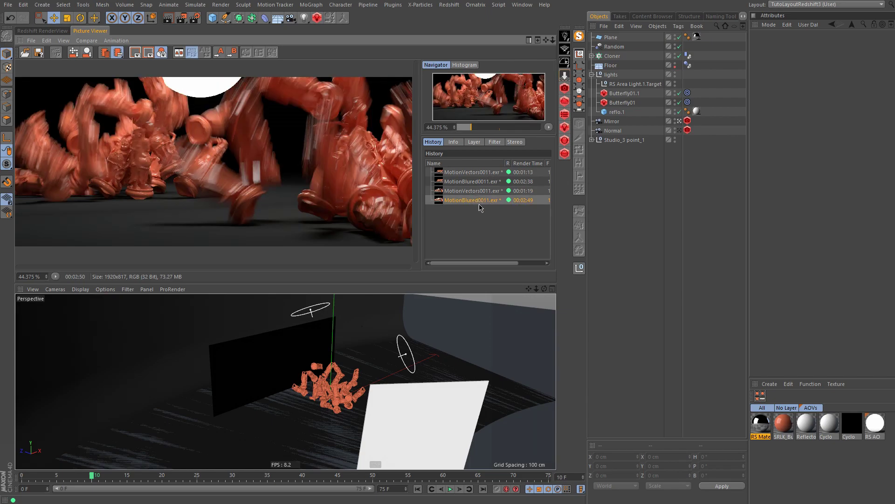
pyautogui.click(483, 177)
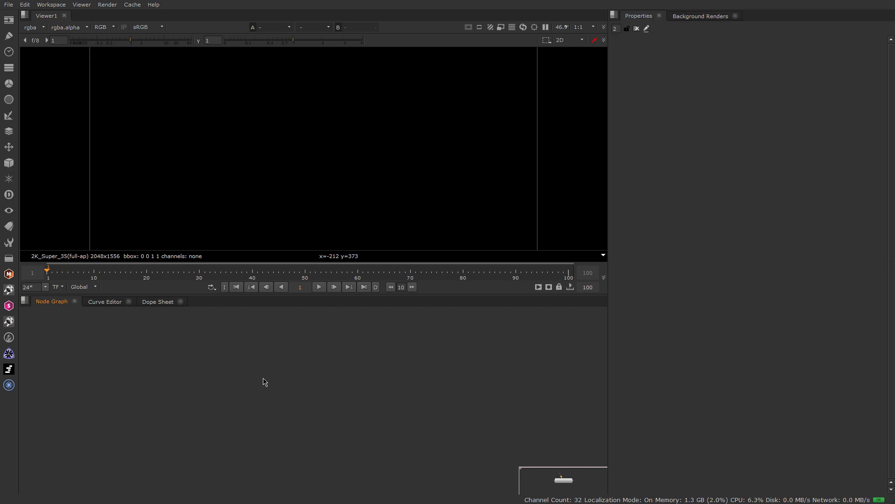
# Read in MotionVectors0011.exr and MotionBlured0011.exr as new Read nodes
pyautogui.press('r')
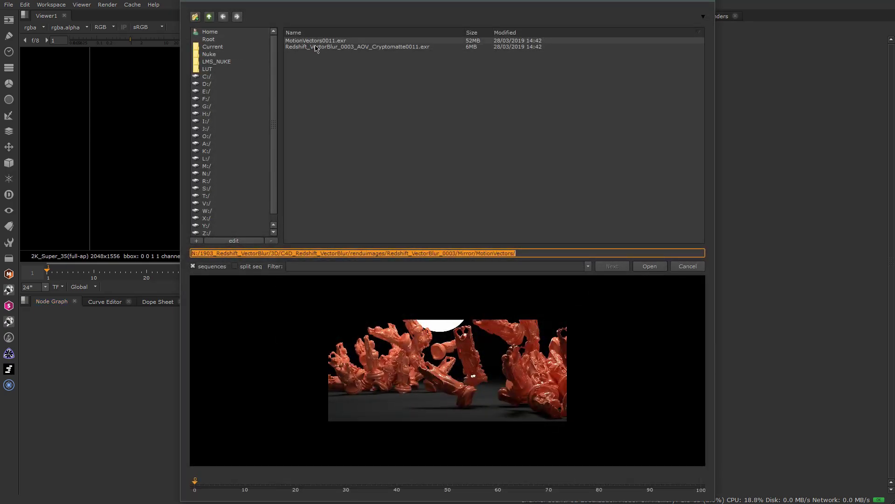
pyautogui.doubleClick(312, 41)
pyautogui.press('r')
pyautogui.doubleClick(325, 47)
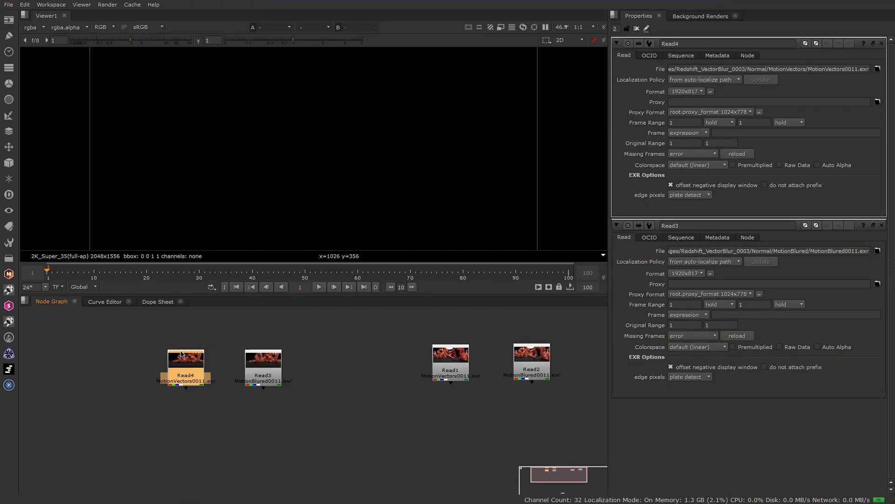
# Add a Shuffle under Read4 mapping the Motion_Vector layer into motion u/v
pyautogui.press('Tab')
pyautogui.write('s')
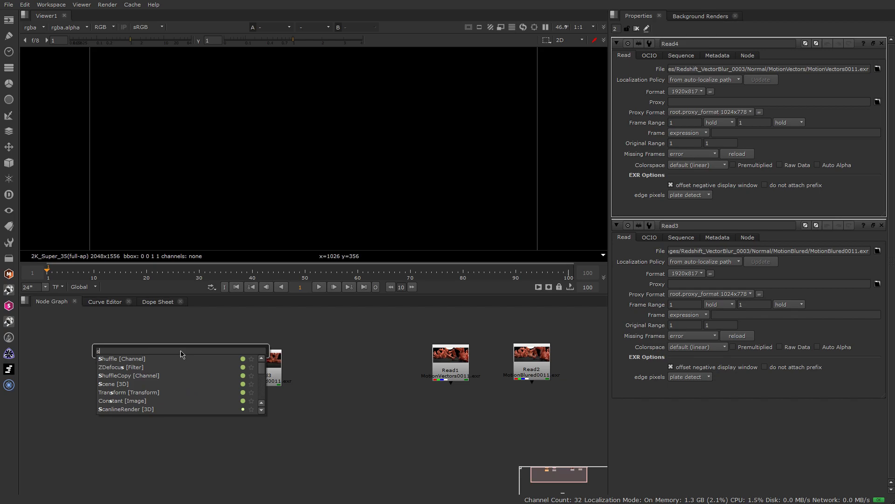
pyautogui.press('Return')
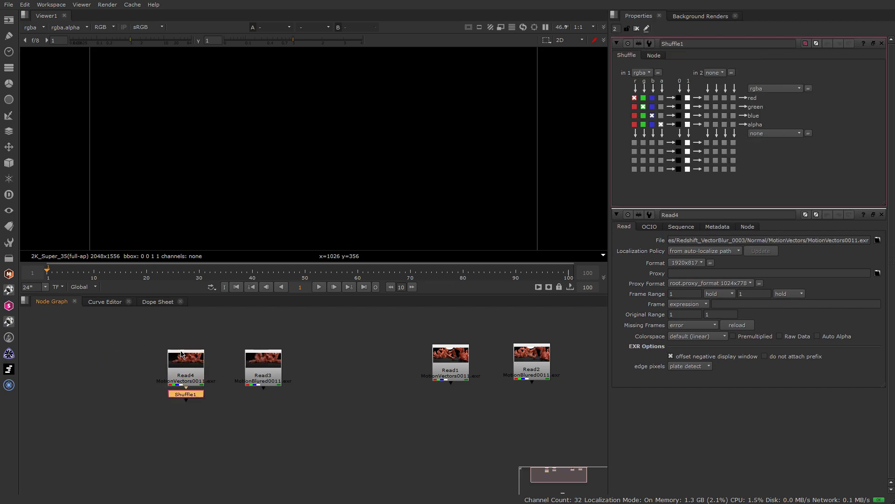
pyautogui.click(644, 72)
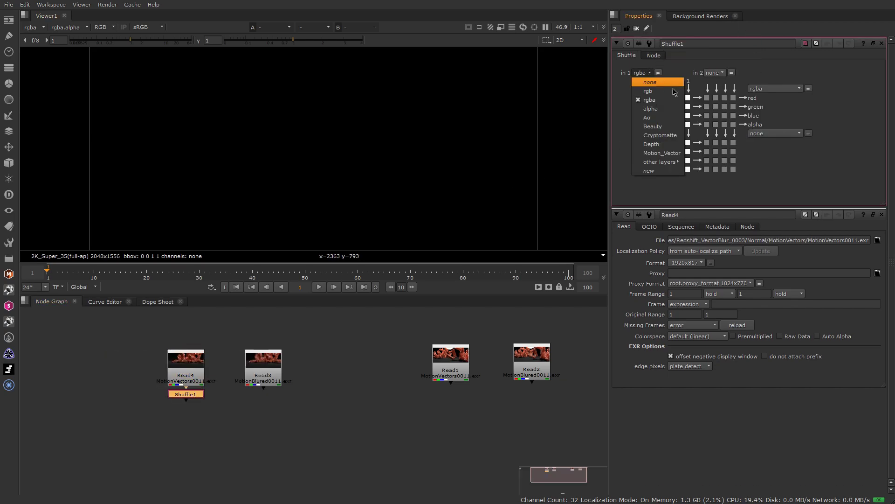
pyautogui.click(669, 154)
pyautogui.click(805, 89)
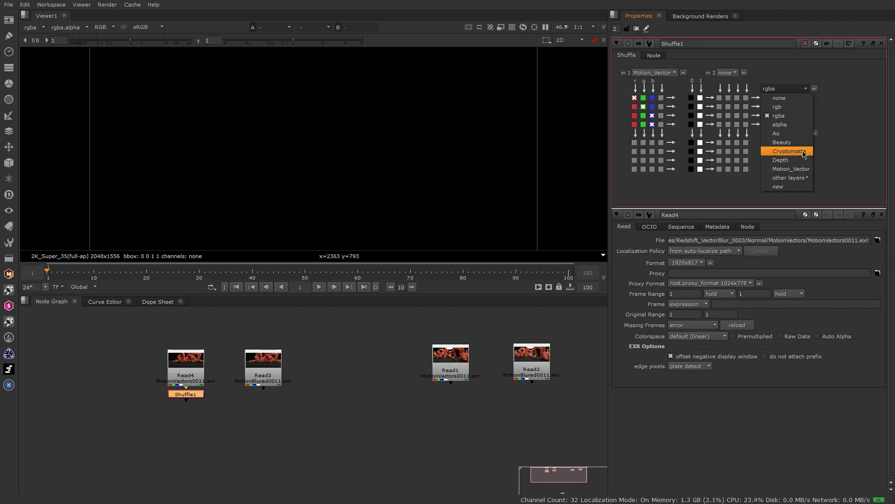
pyautogui.moveTo(806, 181)
pyautogui.click(839, 187)
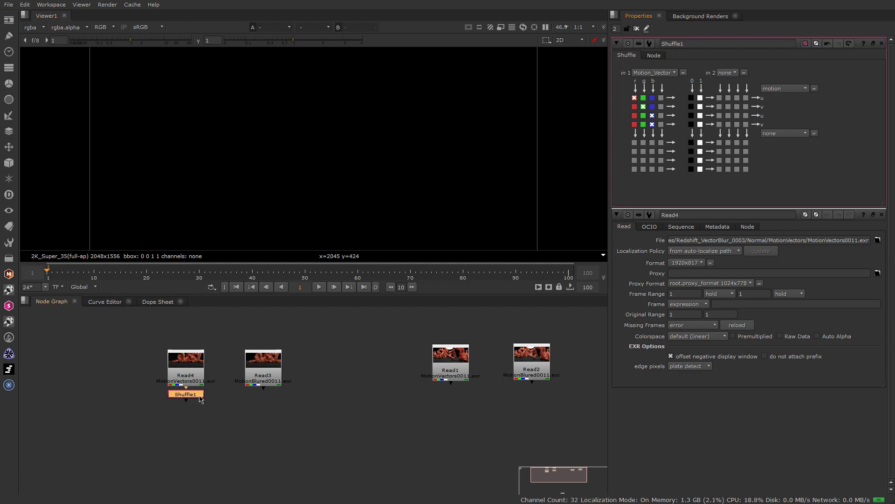
# Add a VectorBlur node under Shuffle1, undoing the mistaken Vectorfield node
pyautogui.press('Tab')
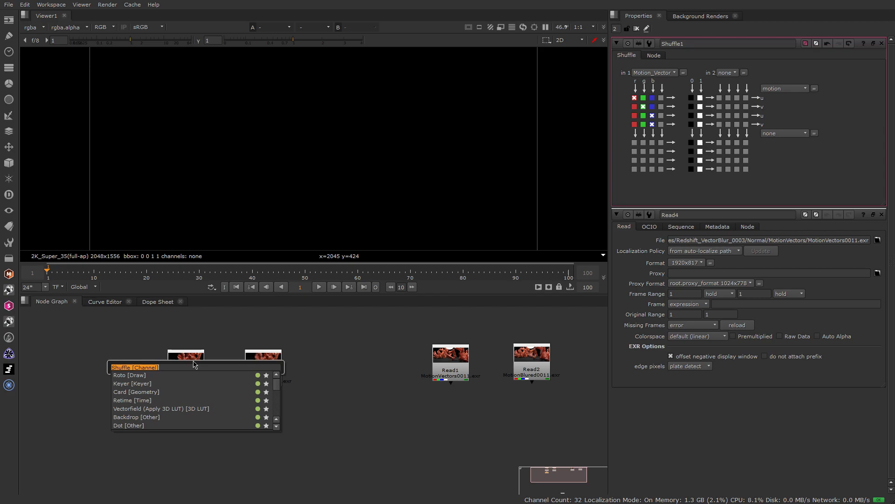
pyautogui.write('vec')
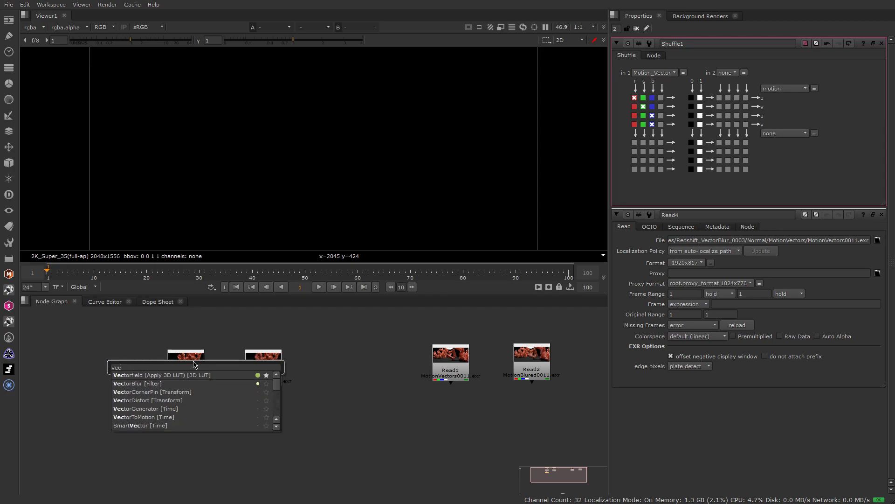
pyautogui.press('Return')
pyautogui.hotkey('ctrl', 'z')
pyautogui.press('Tab')
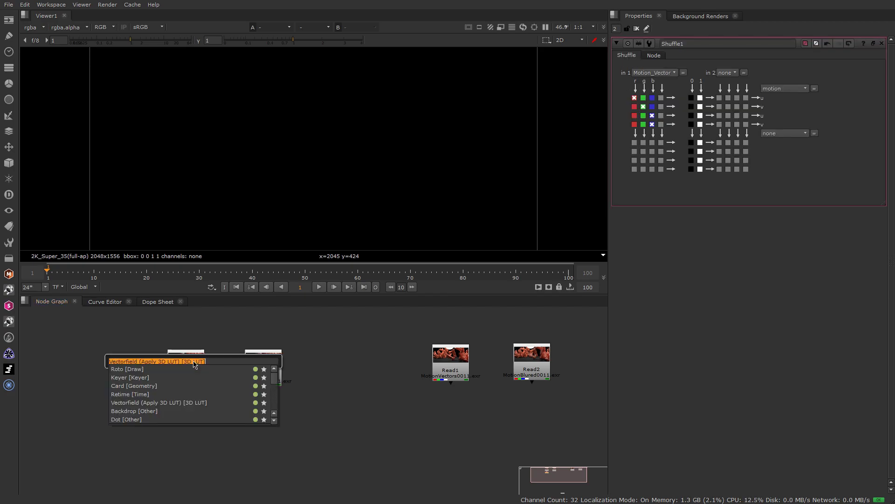
pyautogui.write('vec')
pyautogui.press('Down')
pyautogui.press('Return')
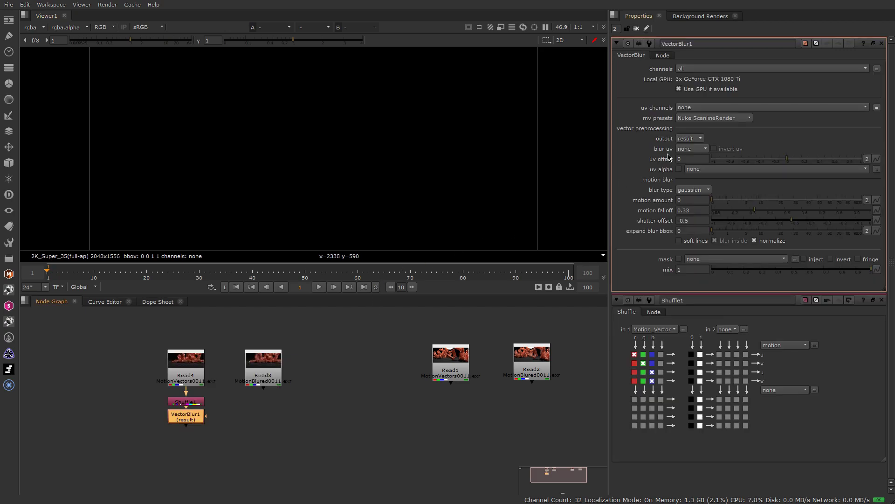
# Set VectorBlur1's uv channels to motion with the Modo Remap preset
pyautogui.click(715, 109)
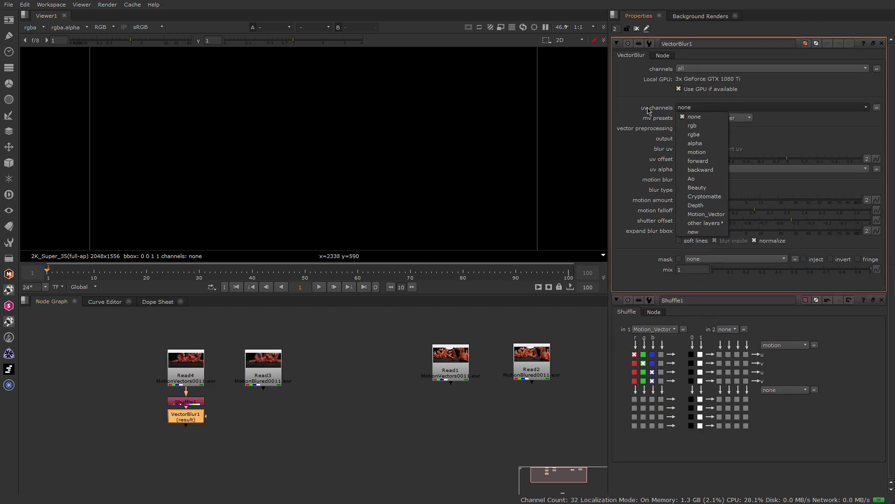
pyautogui.click(704, 153)
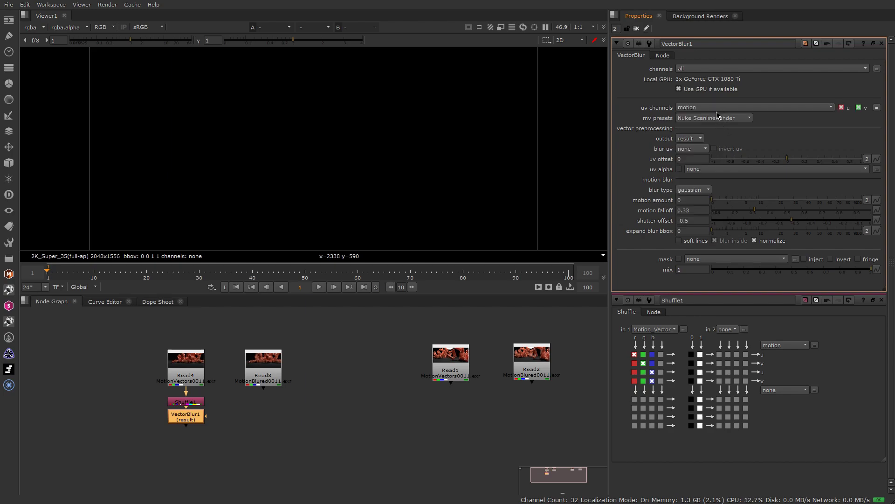
pyautogui.click(729, 120)
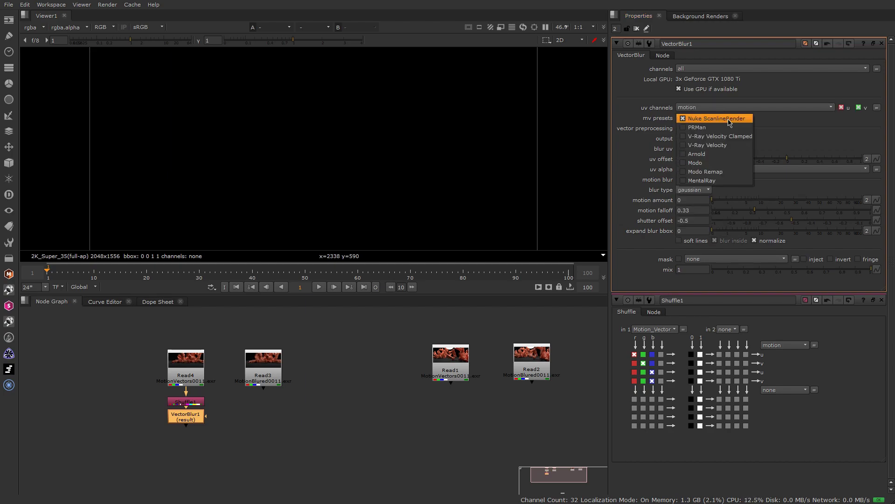
pyautogui.click(713, 172)
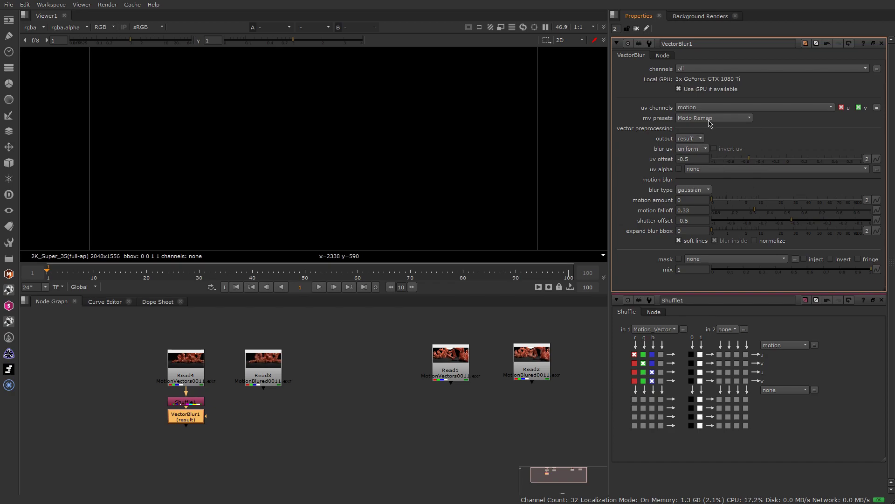
pyautogui.moveTo(189, 423); pyautogui.dragTo(192, 430)
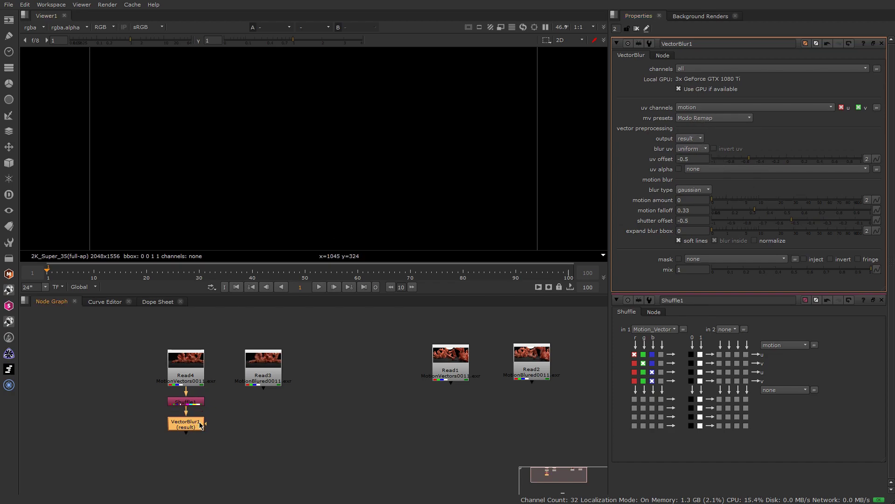
# View VectorBlur1, enable normalize and set its motion amount to 500
pyautogui.press('1')
pyautogui.click(194, 429)
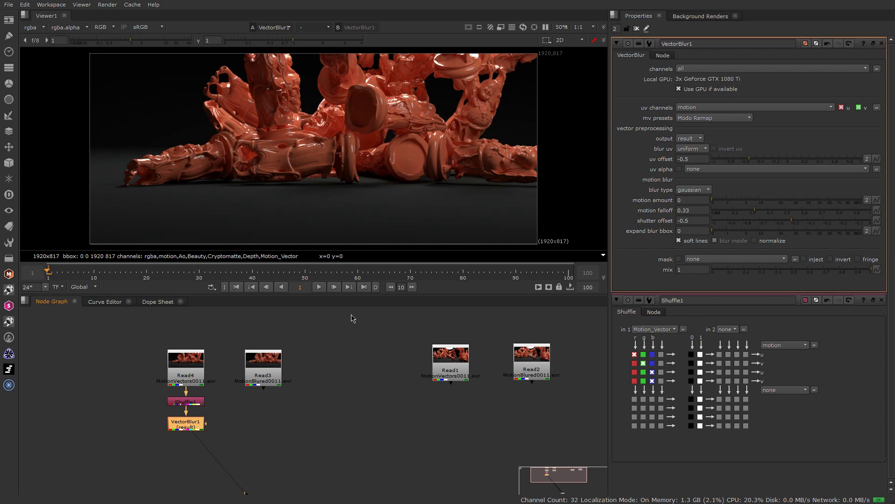
pyautogui.click(755, 241)
pyautogui.doubleClick(691, 199)
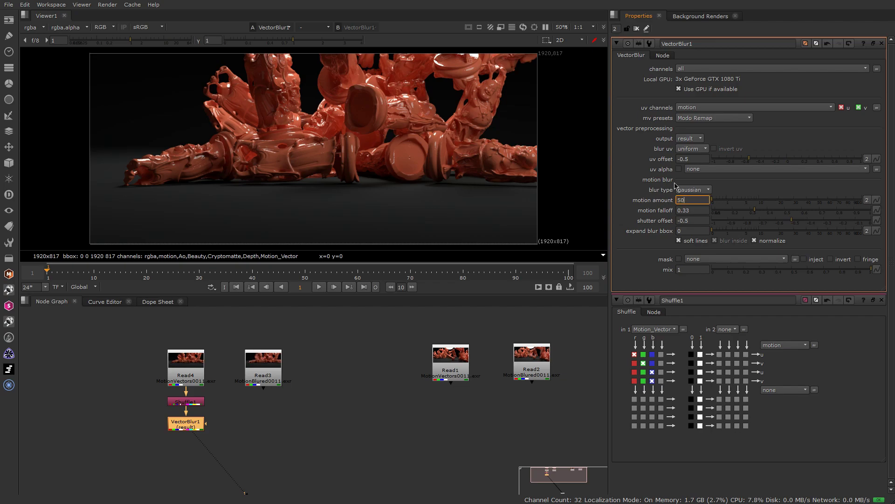
pyautogui.write('500')
pyautogui.press('Return')
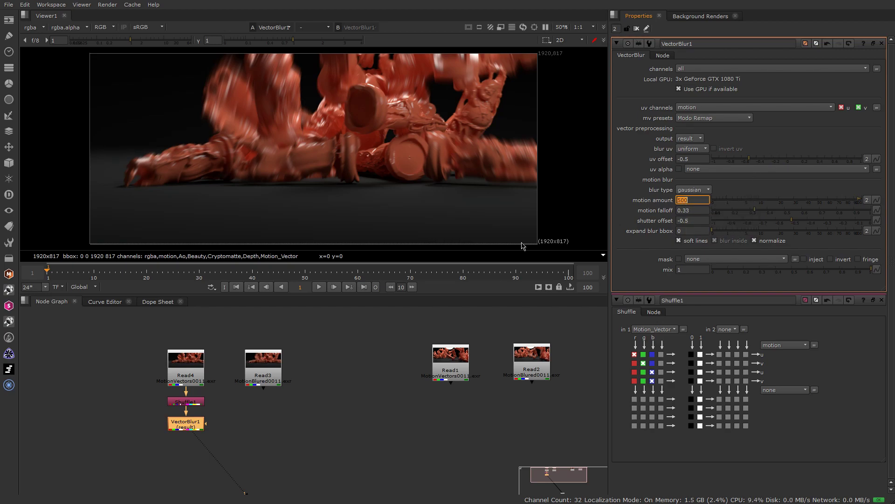
pyautogui.moveTo(275, 363); pyautogui.dragTo(277, 363)
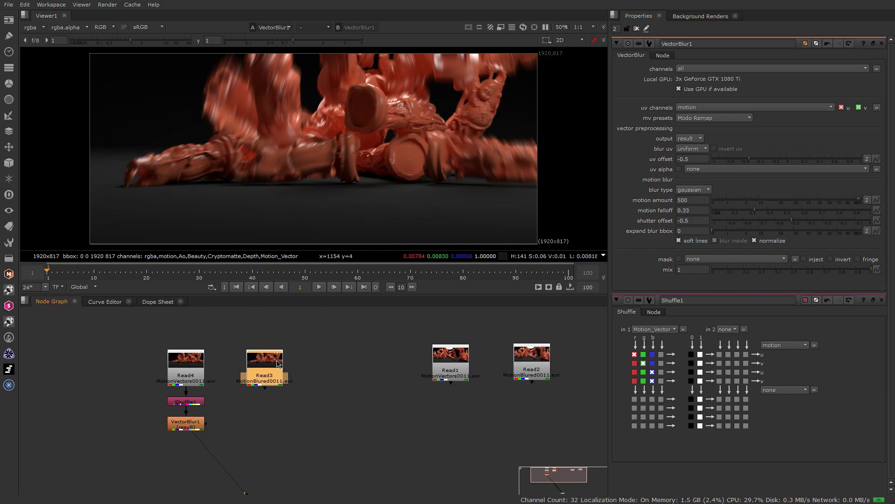
pyautogui.press('1')
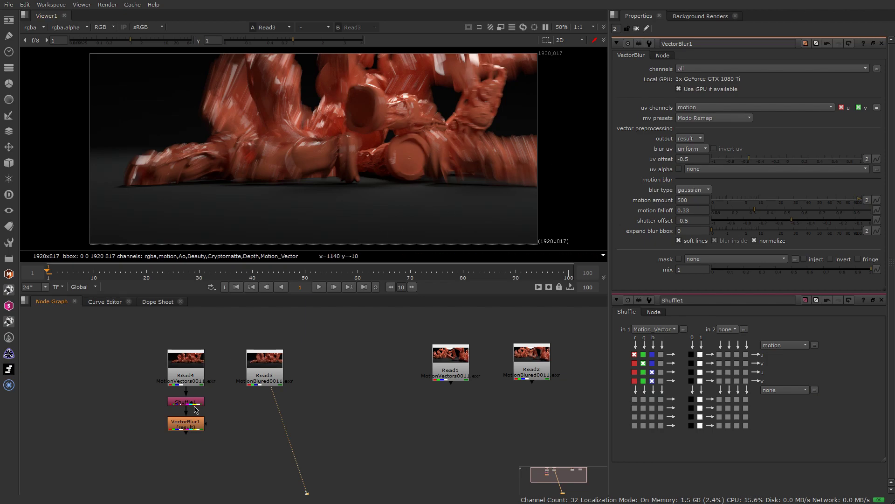
pyautogui.click(186, 426)
pyautogui.press('1')
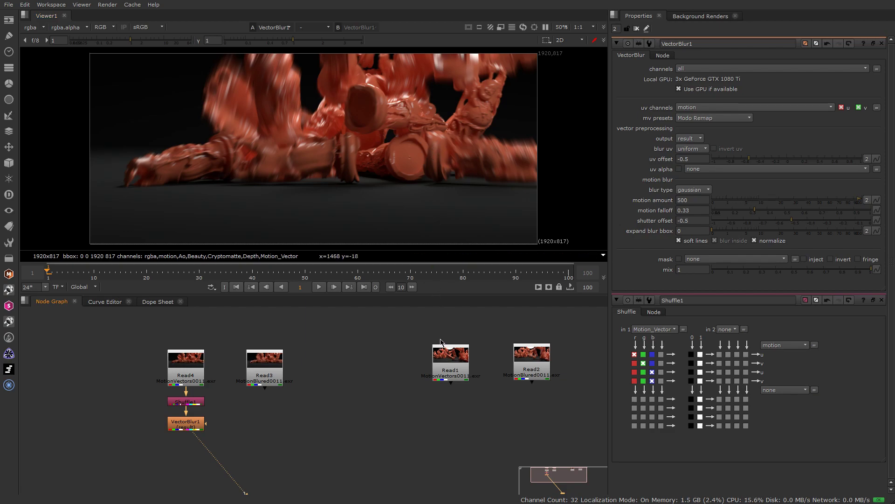
# Make room in the Node Graph and line up Read4 and Read3
pyautogui.moveTo(442, 335); pyautogui.dragTo(395, 333, button='middle')
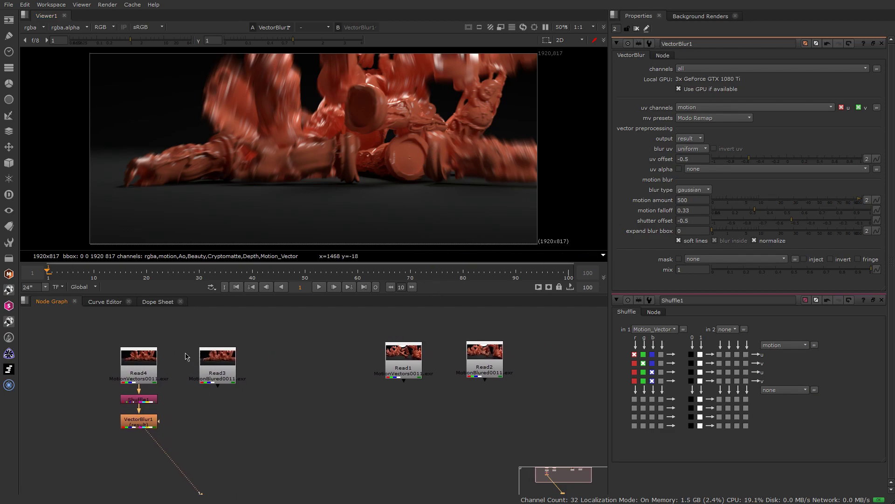
pyautogui.moveTo(154, 368); pyautogui.dragTo(154, 357)
pyautogui.moveTo(209, 370); pyautogui.dragTo(207, 353)
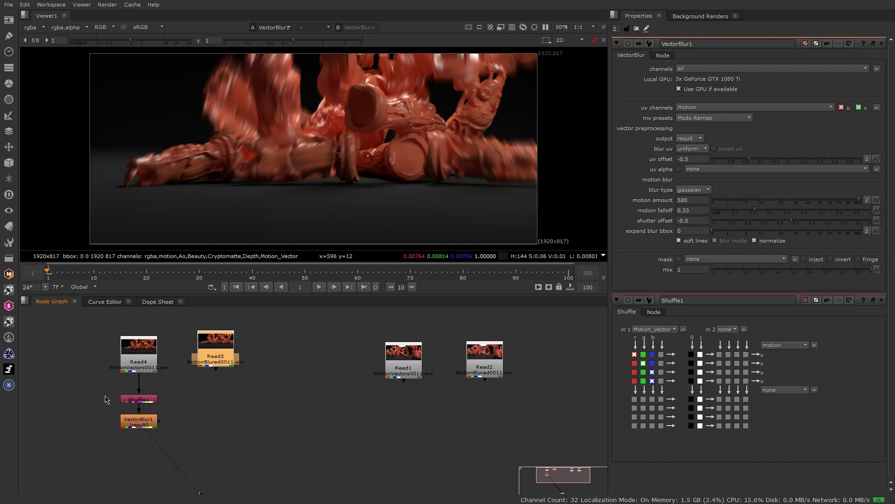
# Copy the Shuffle1/VectorBlur1 chain under Read1, then view Read2's native blurred render
pyautogui.moveTo(109, 388); pyautogui.dragTo(189, 472)
pyautogui.hotkey('ctrl', 'c')
pyautogui.hotkey('ctrl', 'v')
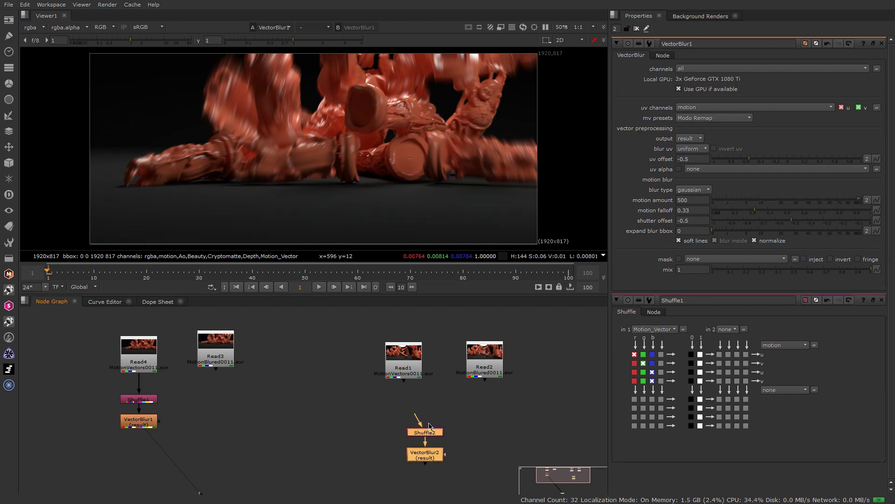
pyautogui.moveTo(425, 433); pyautogui.dragTo(412, 434)
pyautogui.moveTo(404, 369); pyautogui.dragTo(411, 377)
pyautogui.moveTo(484, 359); pyautogui.dragTo(489, 366)
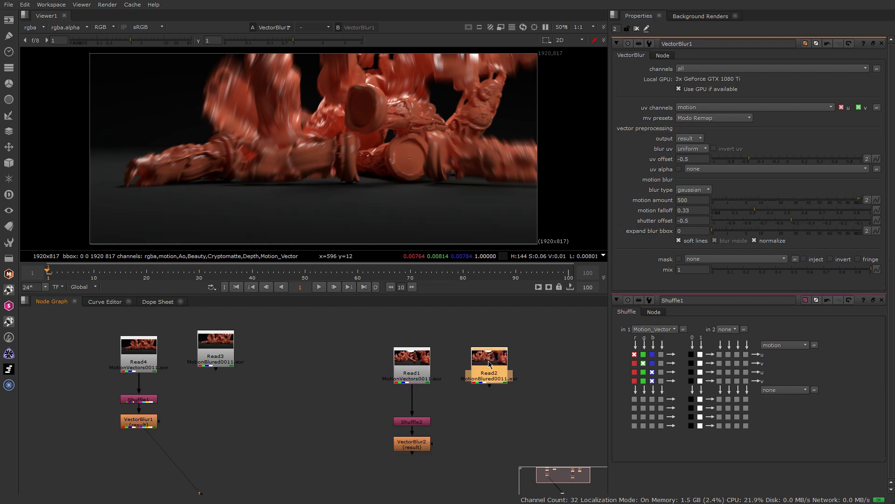
pyautogui.press('1')
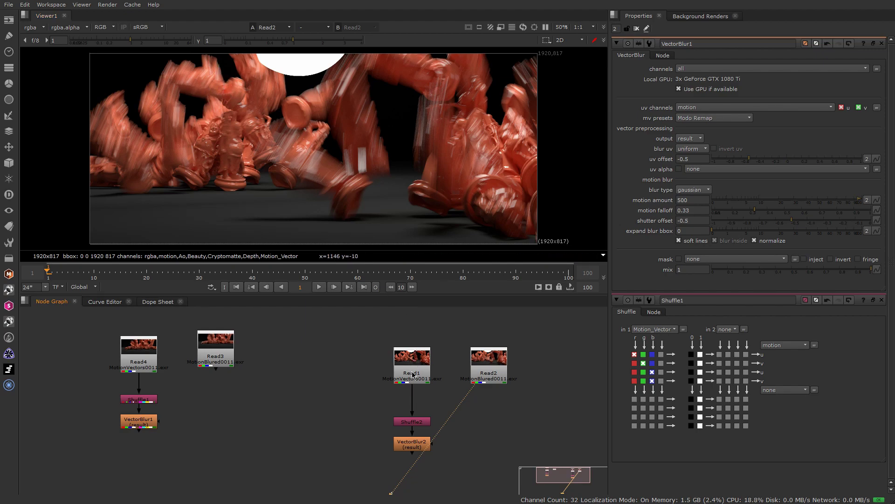
# View VectorBlur2's vector-blurred Mirror-angle render, then select VectorBlur1
pyautogui.click(415, 446)
pyautogui.press('1')
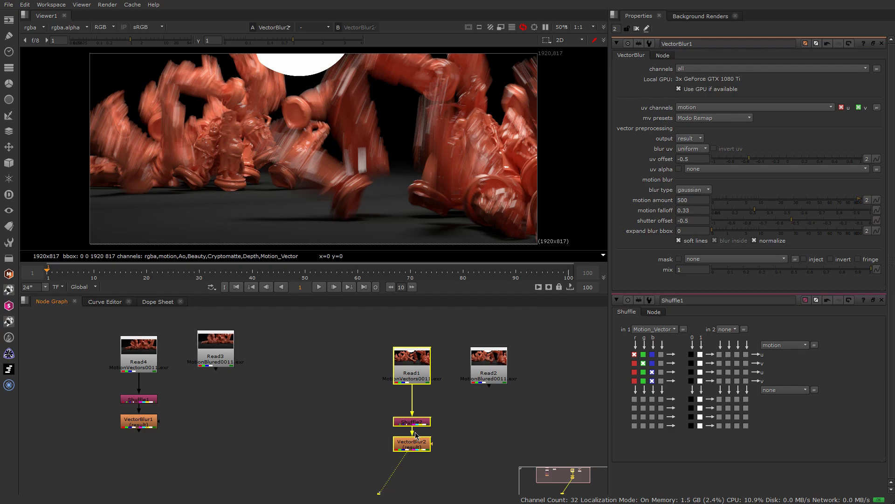
pyautogui.click(416, 435)
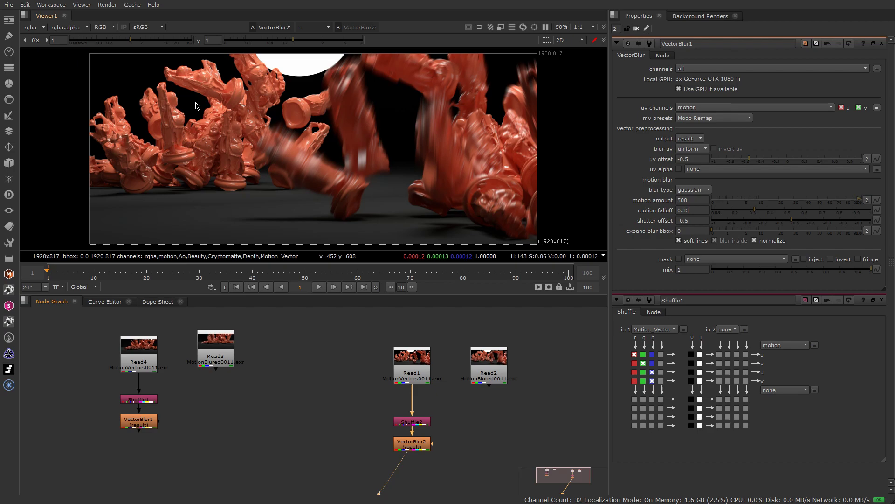
pyautogui.click(151, 422)
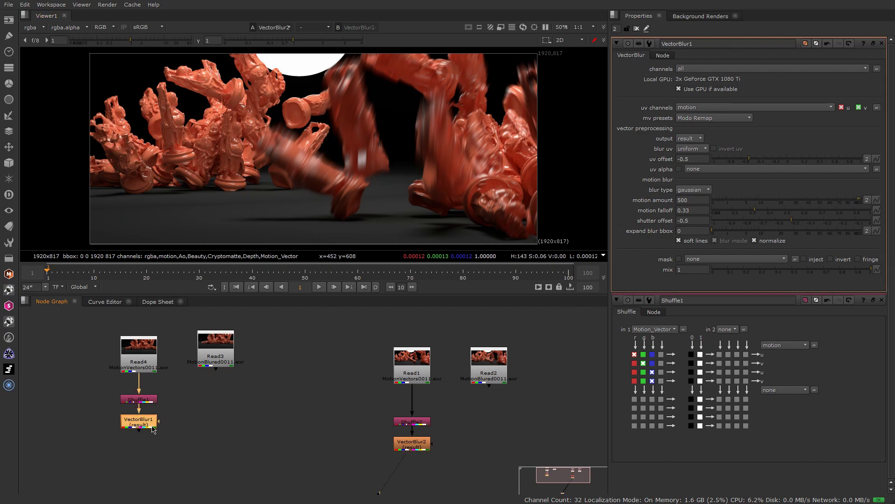
# Send VectorBlur1's vector-blurred sculpture render back to the viewer
pyautogui.press('1')
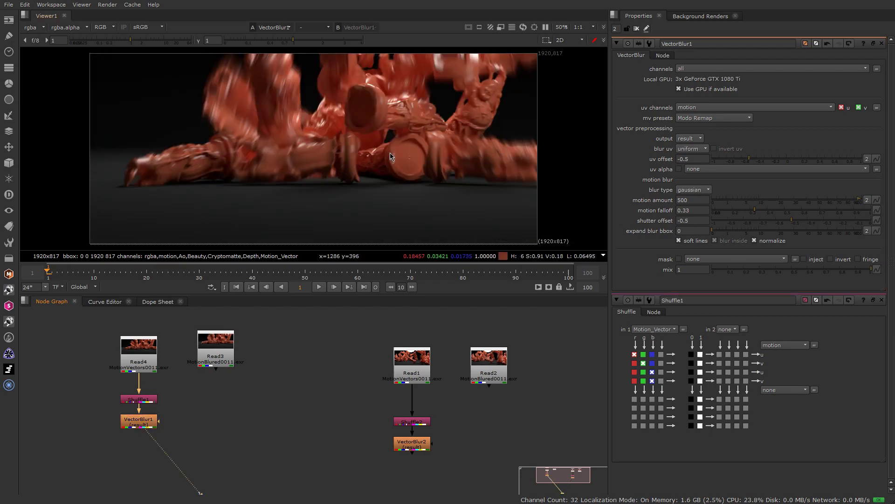